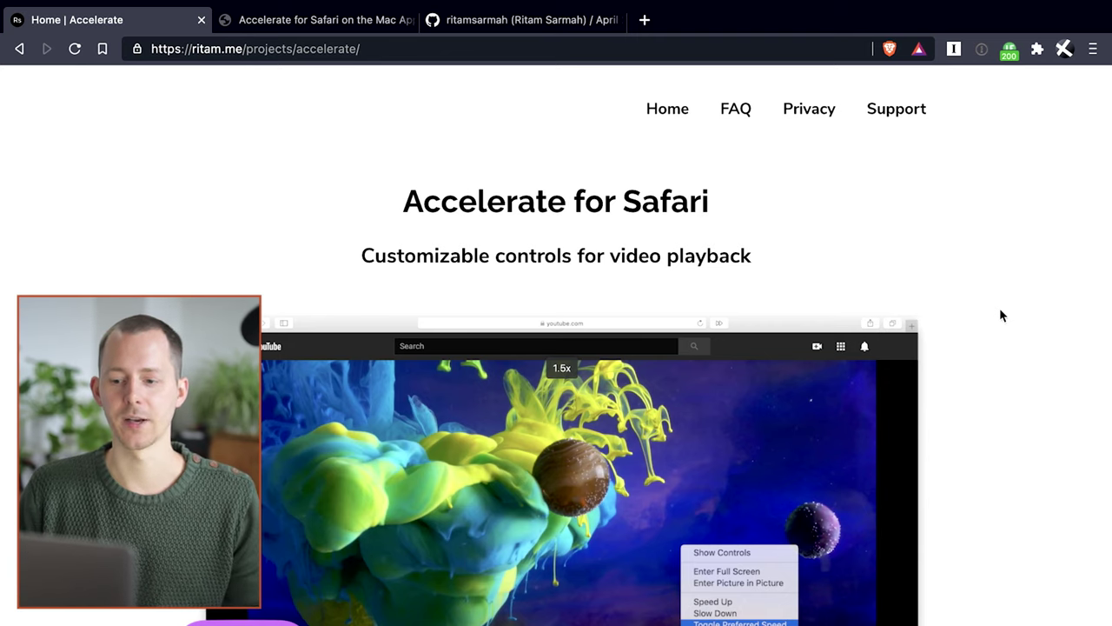
{"action": "scroll", "coordinate": [1001, 313], "scroll_direction": "down", "scroll_amount": 10}
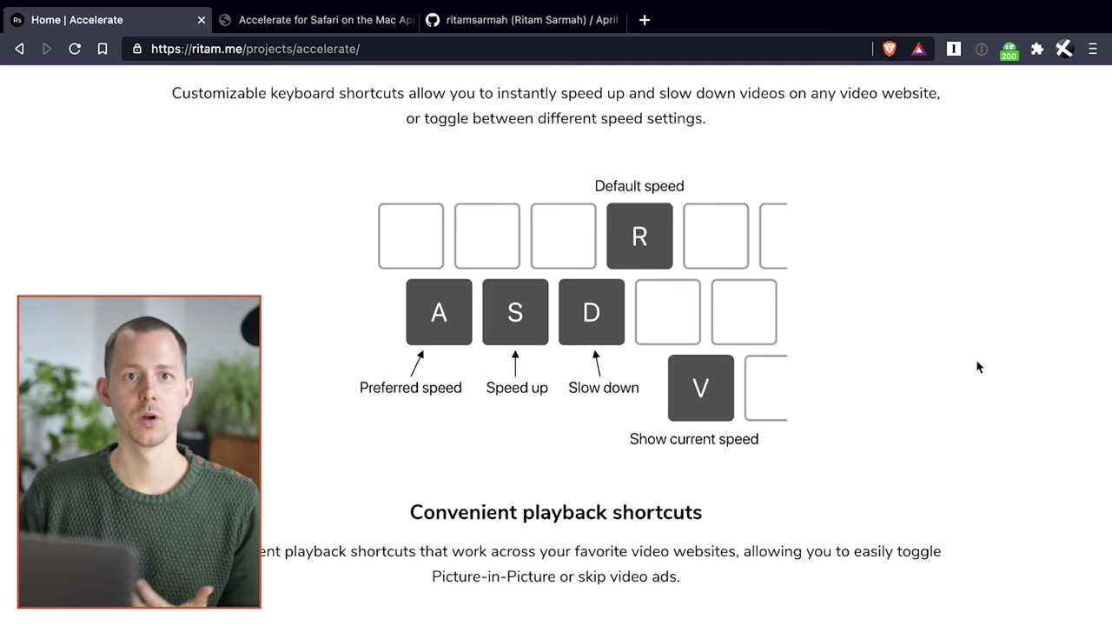
{"action": "scroll", "coordinate": [978, 367], "scroll_direction": "up", "scroll_amount": 10}
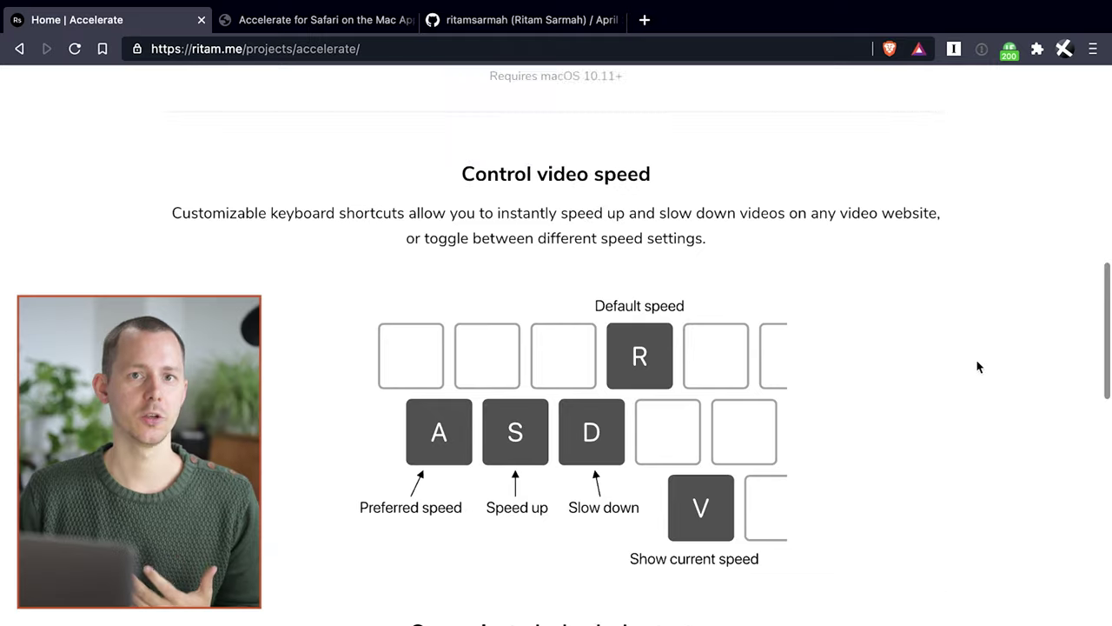
{"action": "scroll", "coordinate": [978, 367], "scroll_direction": "down", "scroll_amount": 4}
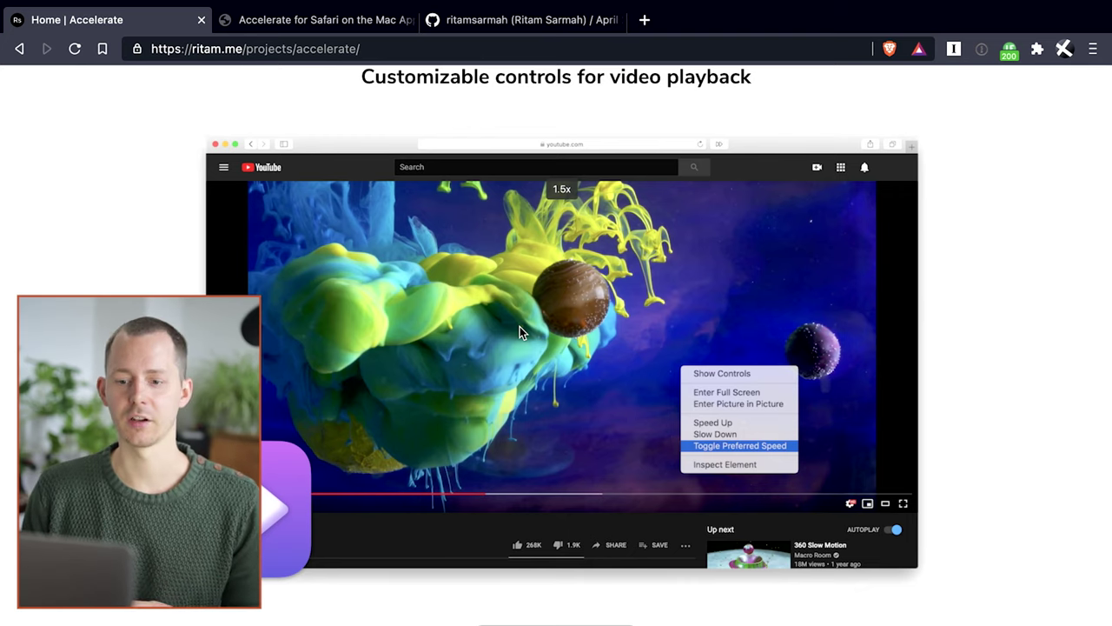
{"action": "scroll", "coordinate": [520, 326], "scroll_direction": "up", "scroll_amount": 5}
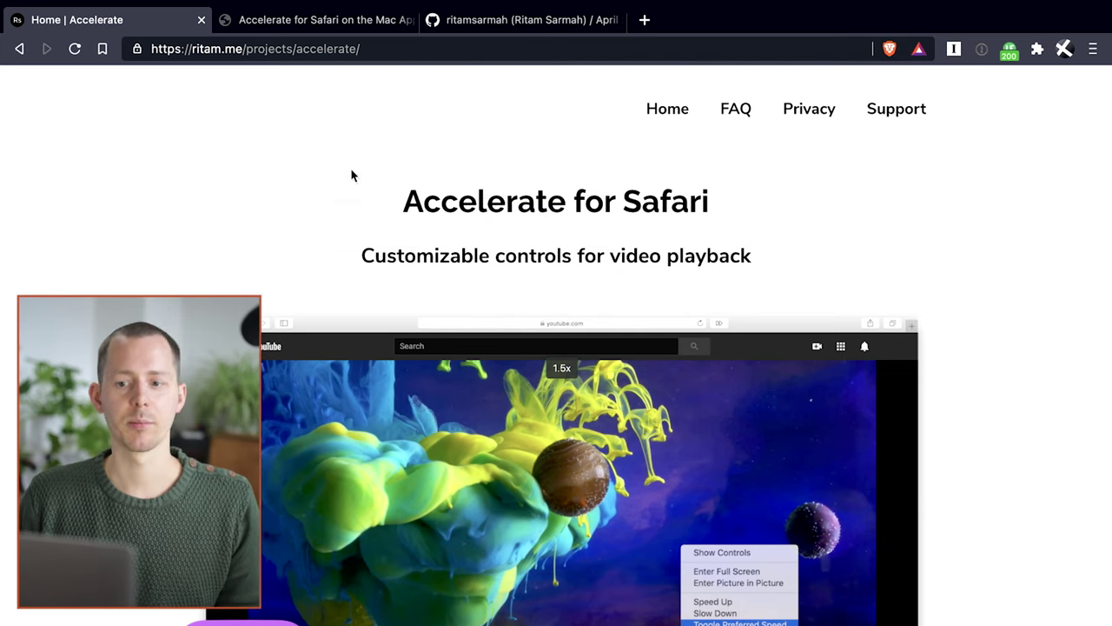
{"action": "left_click", "coordinate": [281, 26]}
{"action": "scroll", "coordinate": [454, 280], "scroll_direction": "down", "scroll_amount": 10}
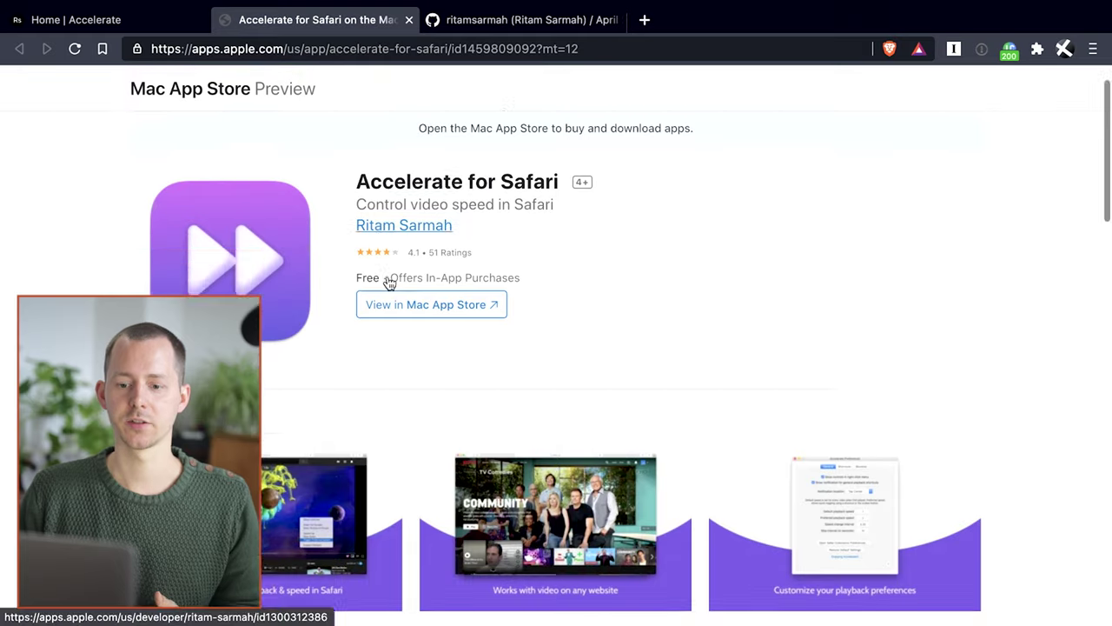
{"action": "scroll", "coordinate": [518, 539], "scroll_direction": "up", "scroll_amount": 10}
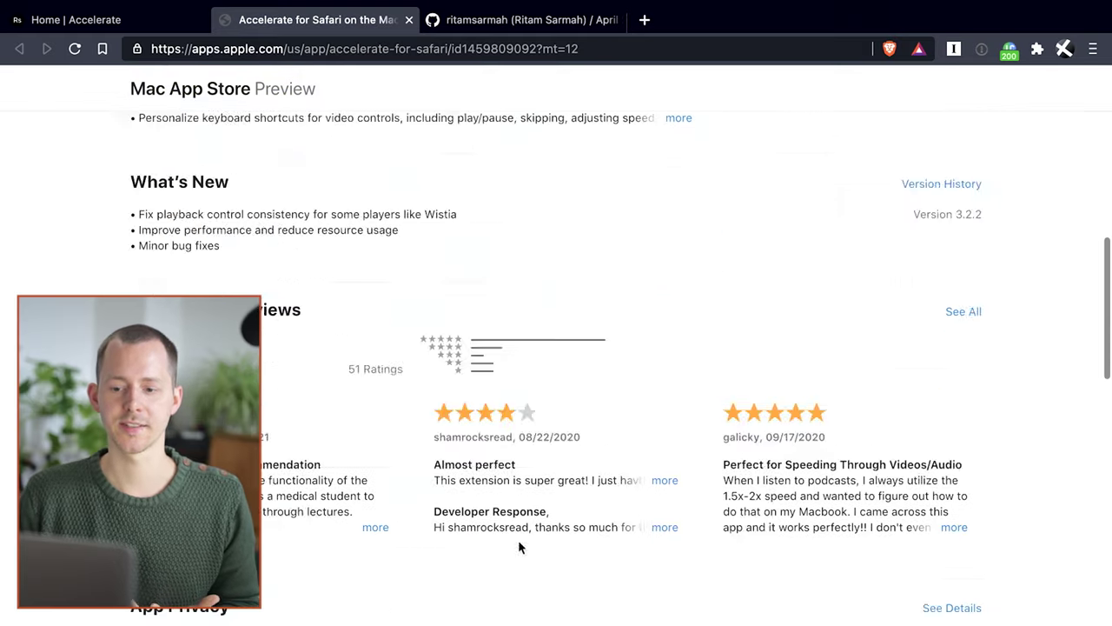
{"action": "left_click", "coordinate": [165, 19]}
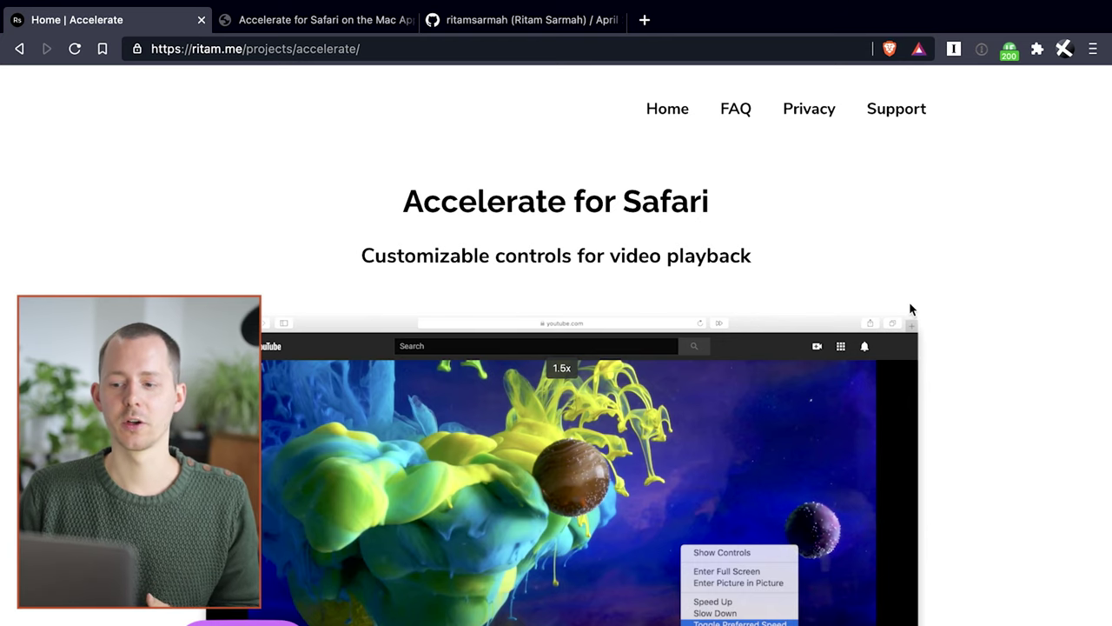
{"action": "scroll", "coordinate": [909, 313], "scroll_direction": "down", "scroll_amount": 8}
{"action": "scroll", "coordinate": [782, 244], "scroll_direction": "up", "scroll_amount": 1}
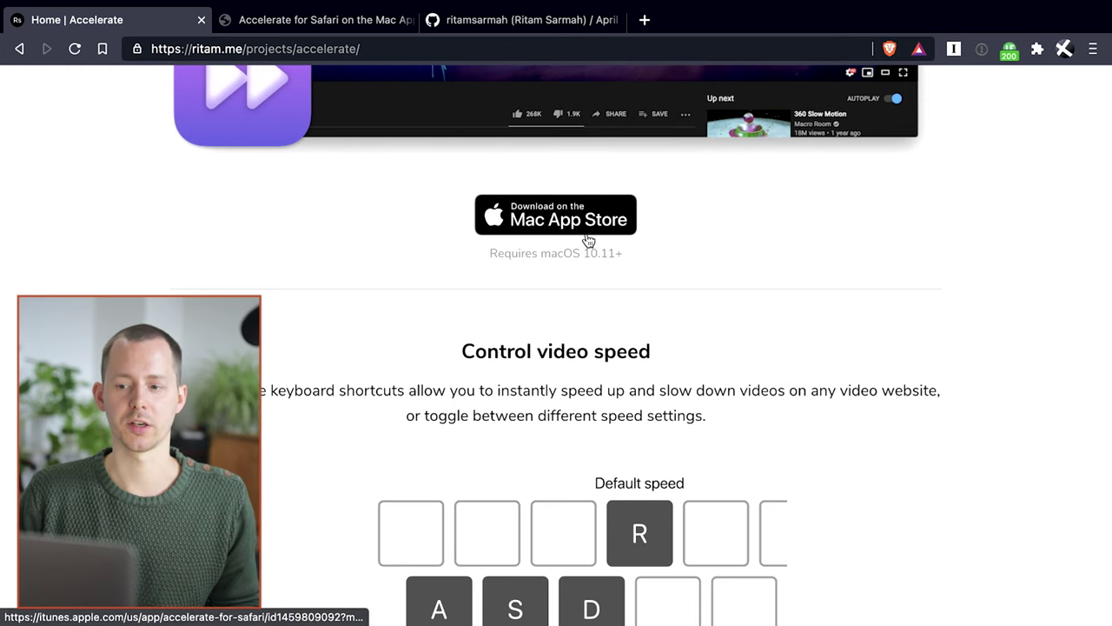
{"action": "left_click", "coordinate": [587, 239]}
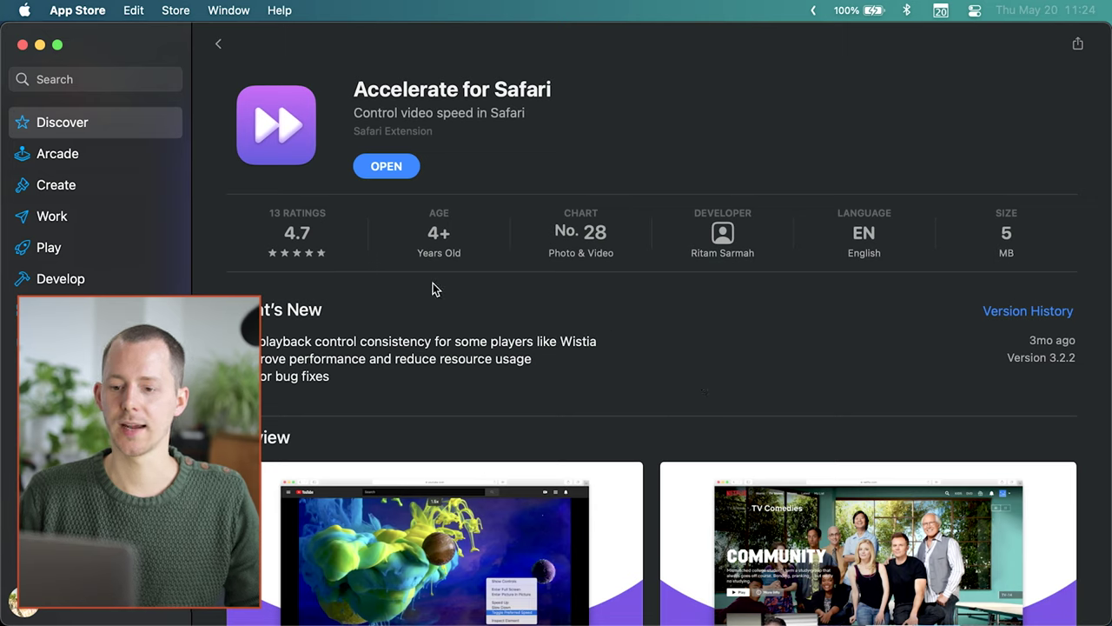
Launch Accelerate from its App Store listing and move its Preferences window (speeds 1 and 2) aside
{"action": "left_click", "coordinate": [398, 170]}
{"action": "left_click_drag", "start_coordinate": [369, 107], "coordinate": [620, 107]}
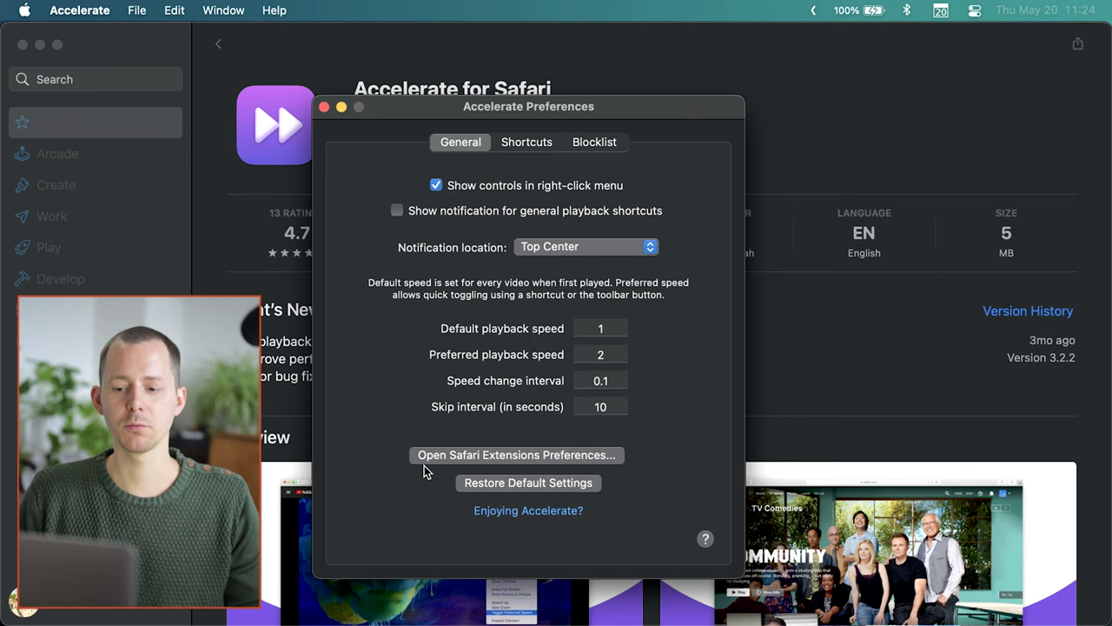
Enable the Accelerate 3.2.2 extension in Safari's Extensions preferences, then close Safari's preferences
{"action": "left_click", "coordinate": [505, 458]}
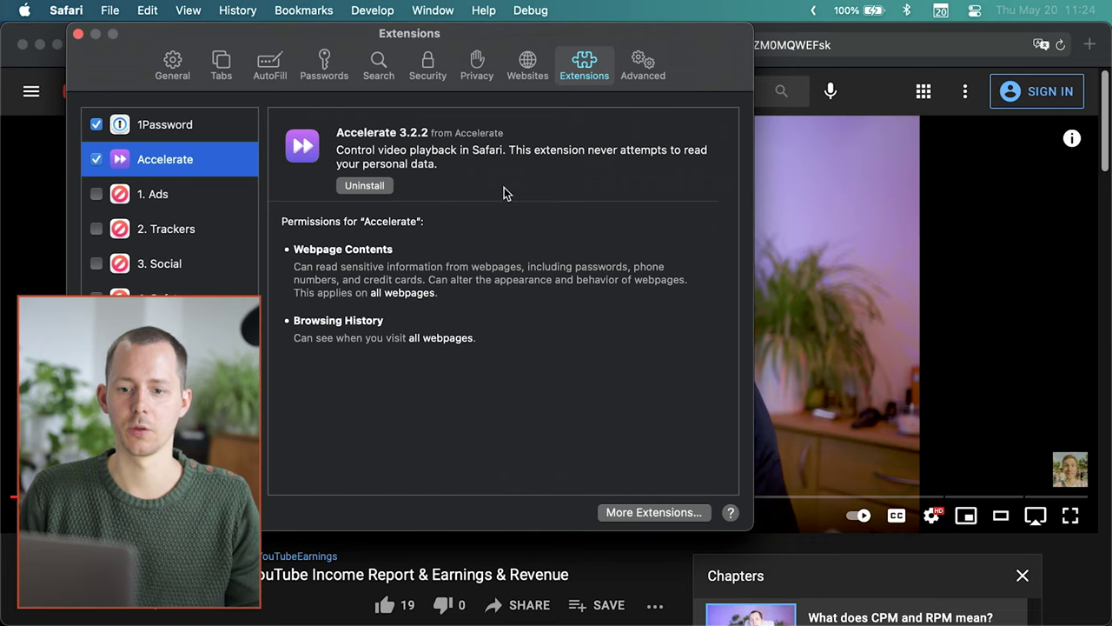
{"action": "left_click", "coordinate": [59, 10]}
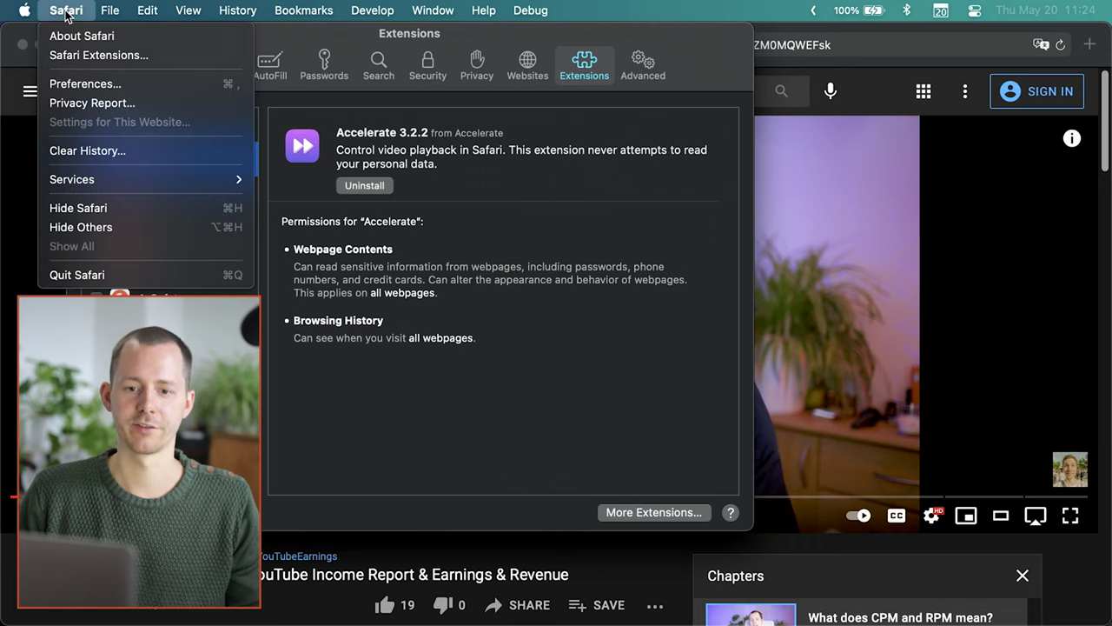
{"action": "left_click", "coordinate": [123, 85]}
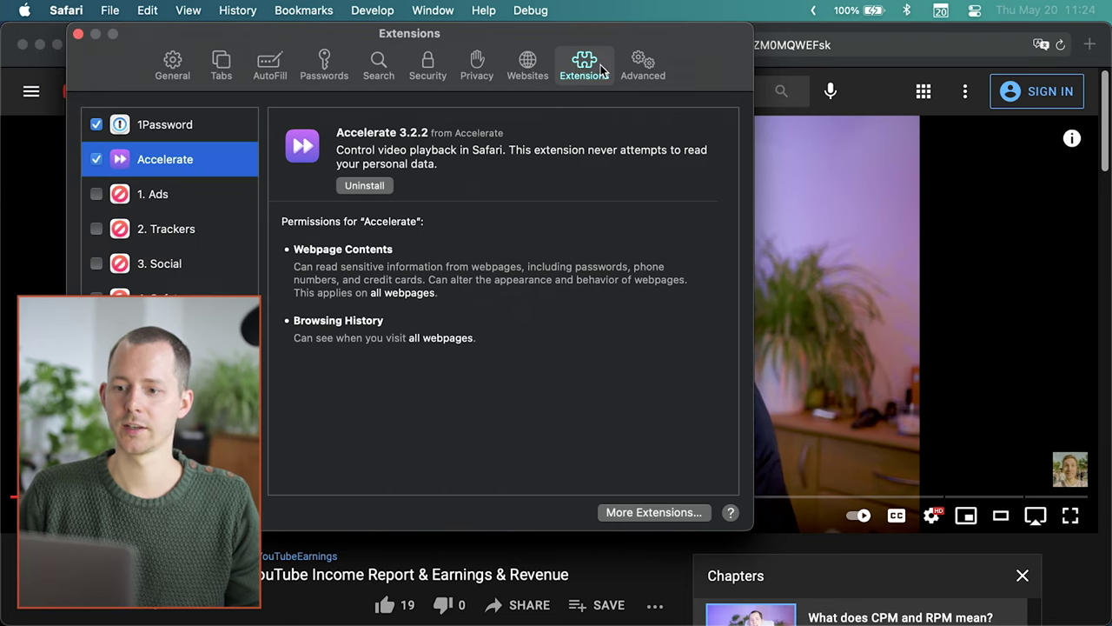
{"action": "left_click", "coordinate": [96, 160]}
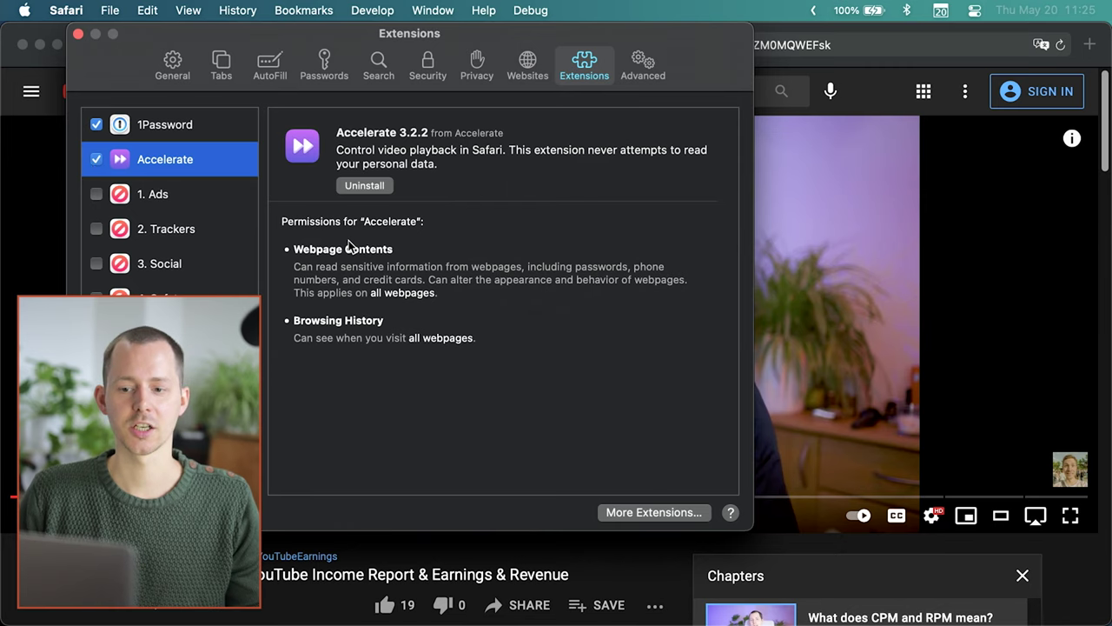
{"action": "left_click", "coordinate": [78, 35]}
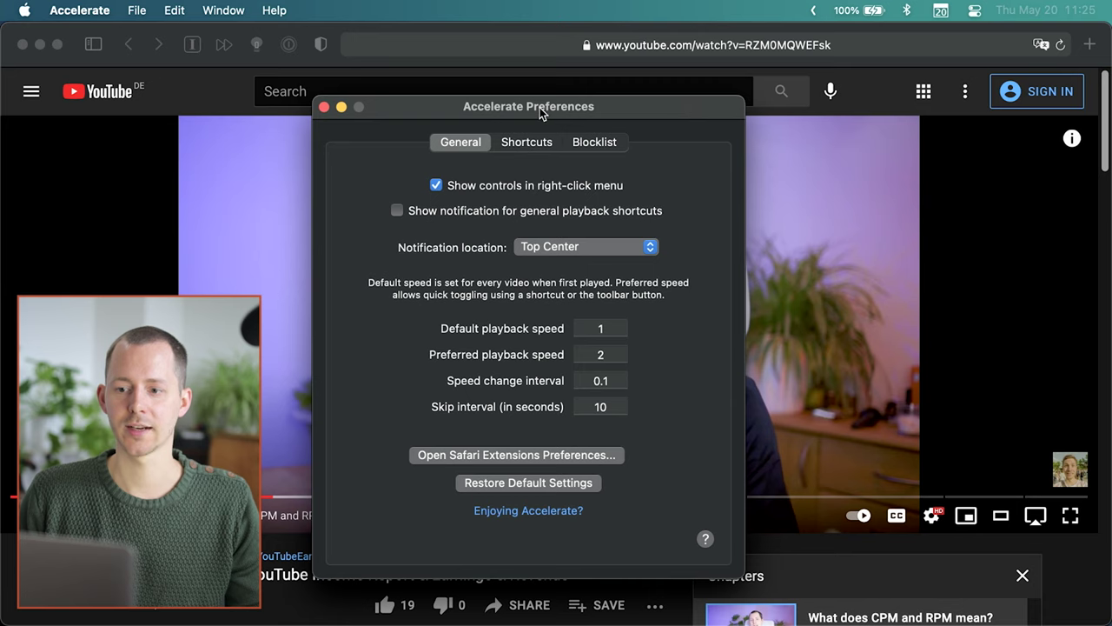
{"action": "left_click_drag", "start_coordinate": [539, 110], "coordinate": [401, 81]}
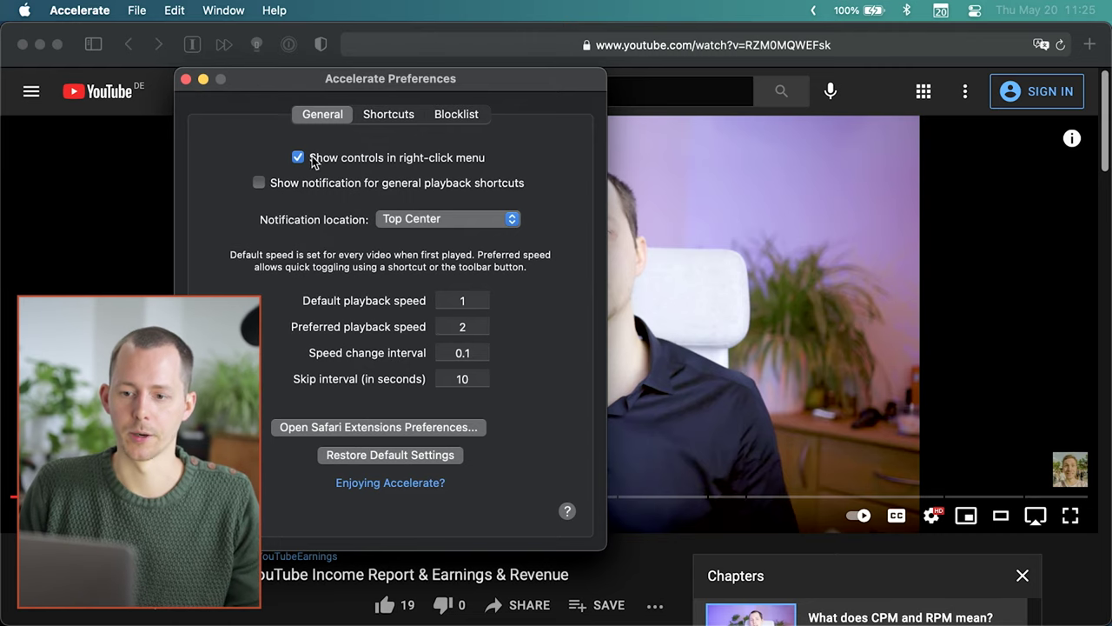
{"action": "left_click_drag", "start_coordinate": [374, 85], "coordinate": [549, 82]}
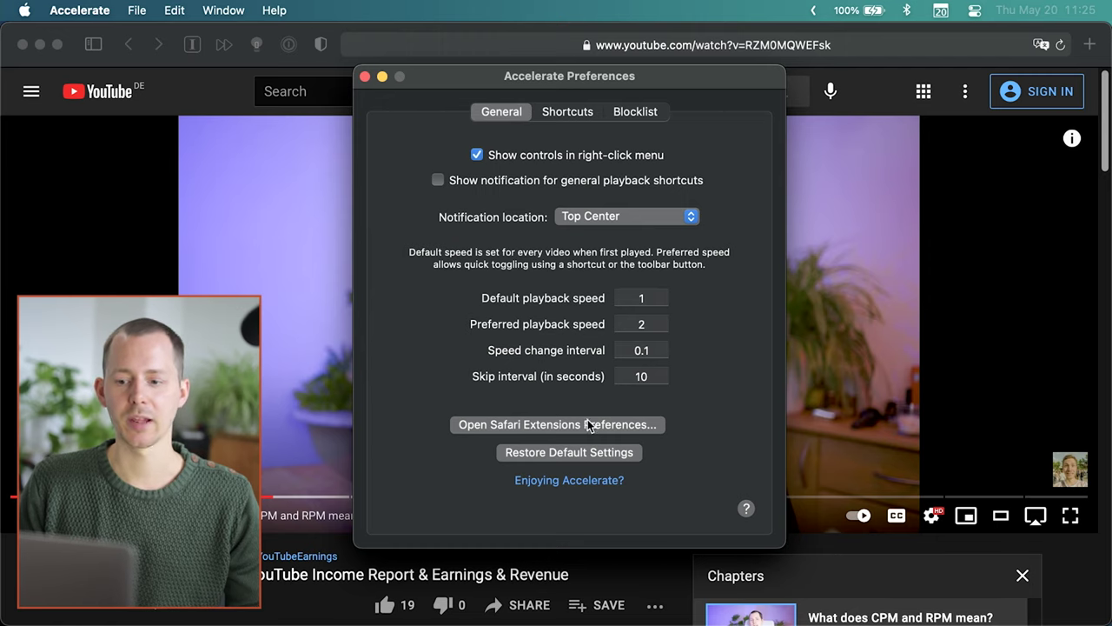
{"action": "triple_click", "coordinate": [506, 298]}
{"action": "triple_click", "coordinate": [516, 325]}
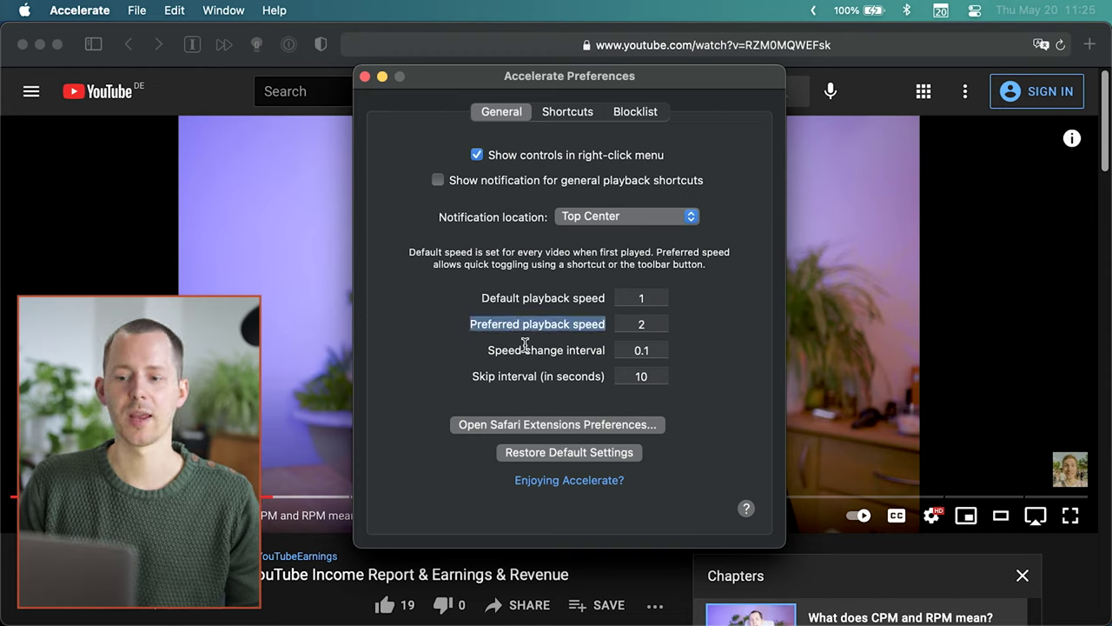
{"action": "left_click", "coordinate": [522, 350]}
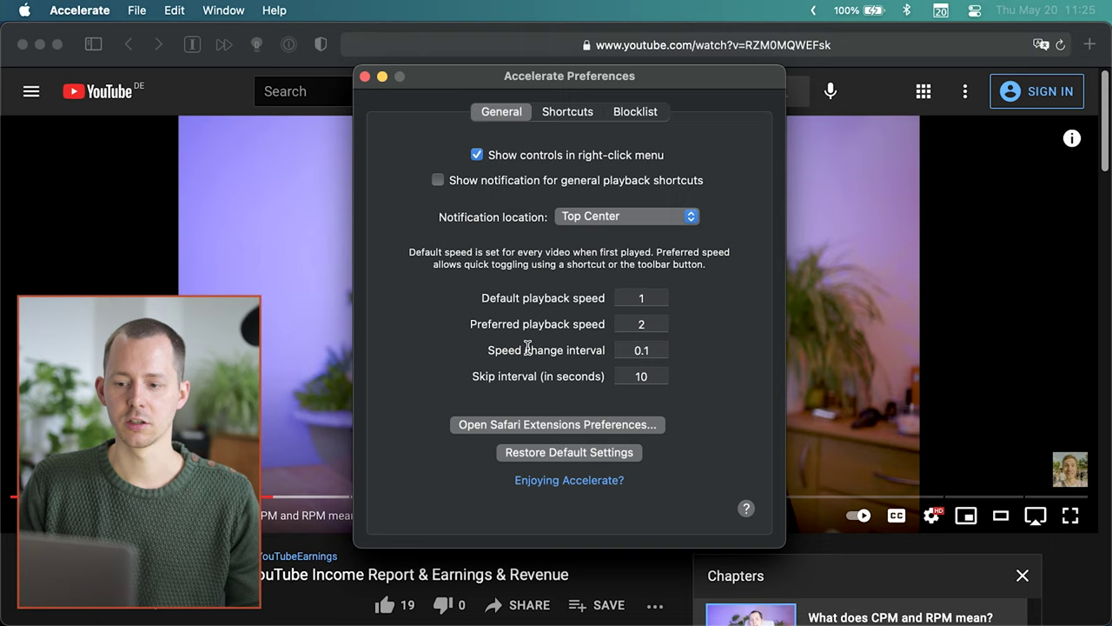
{"action": "triple_click", "coordinate": [577, 350]}
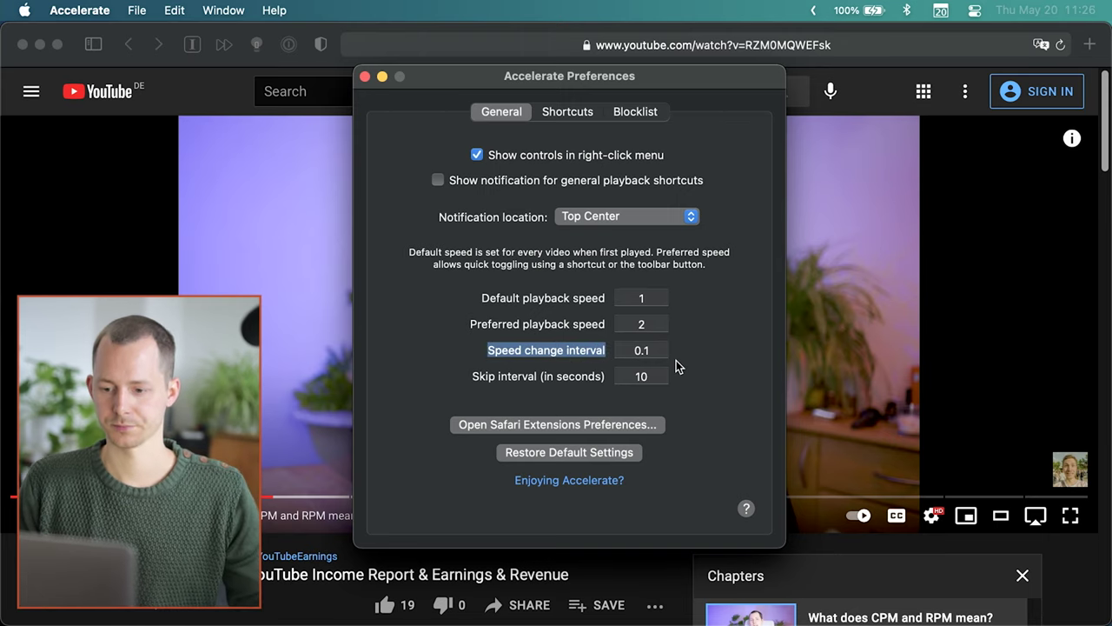
Review Accelerate's keyboard shortcut settings, then return to the YouTube video in Safari
{"action": "left_click", "coordinate": [555, 118]}
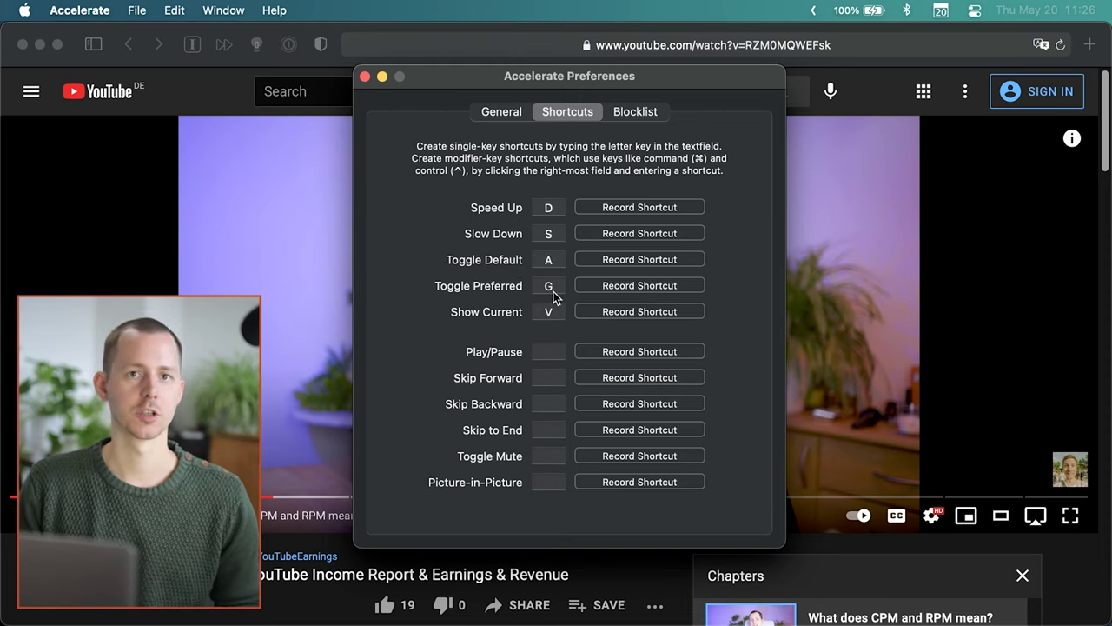
{"action": "left_click", "coordinate": [316, 323]}
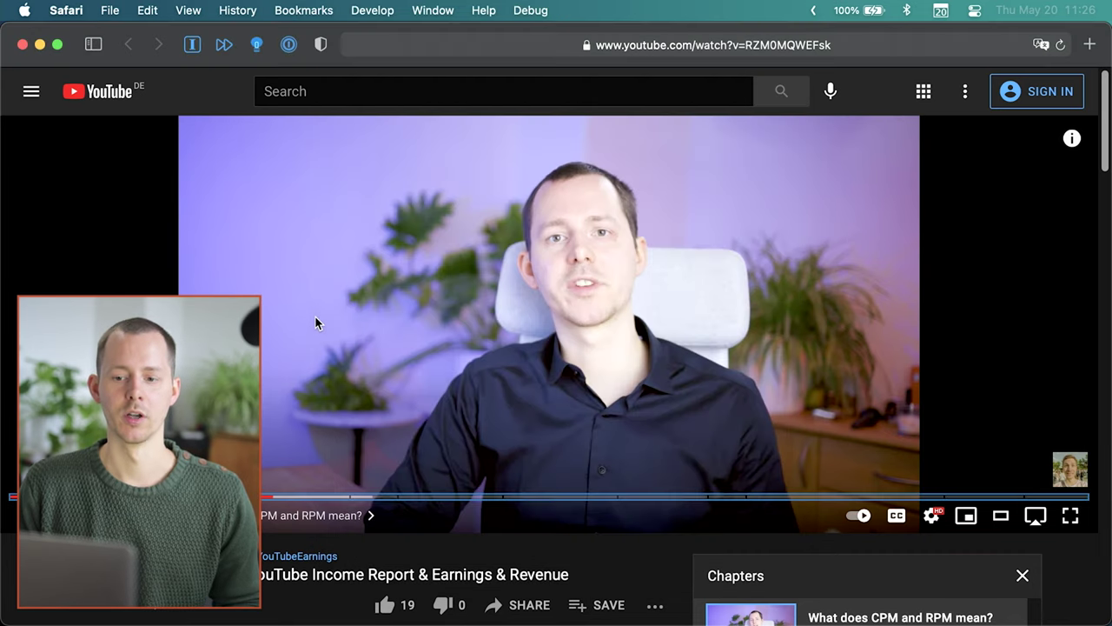
Play the YouTube video with sound muted and switch it to 2x using the ']' shortcut
{"action": "left_click", "coordinate": [531, 526]}
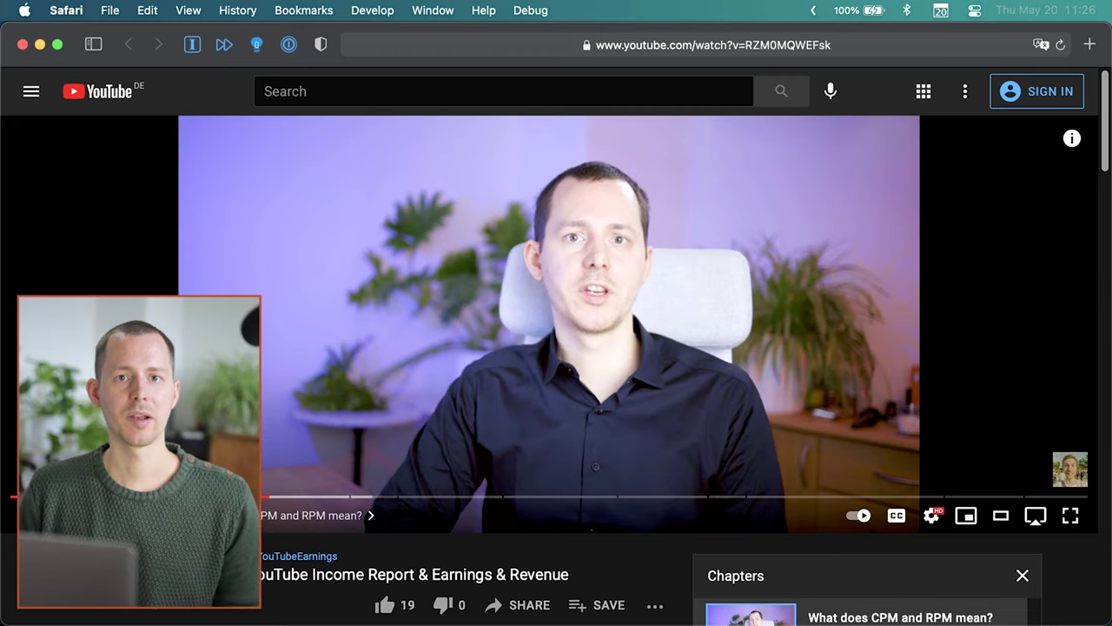
{"action": "left_click", "coordinate": [624, 312]}
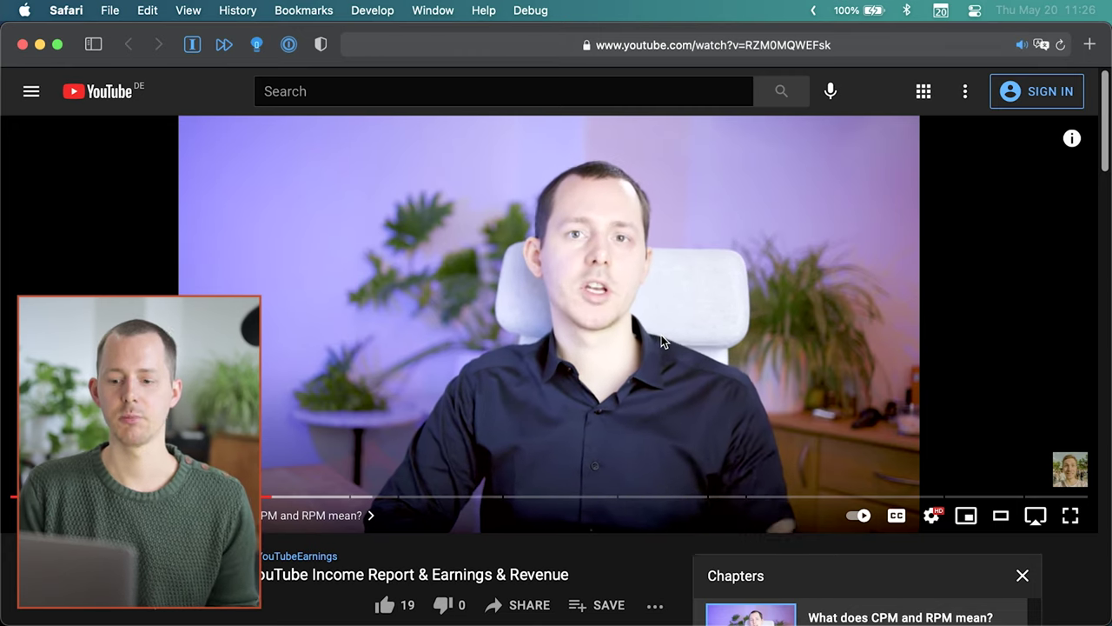
{"action": "key", "text": "XF86AudioMute"}
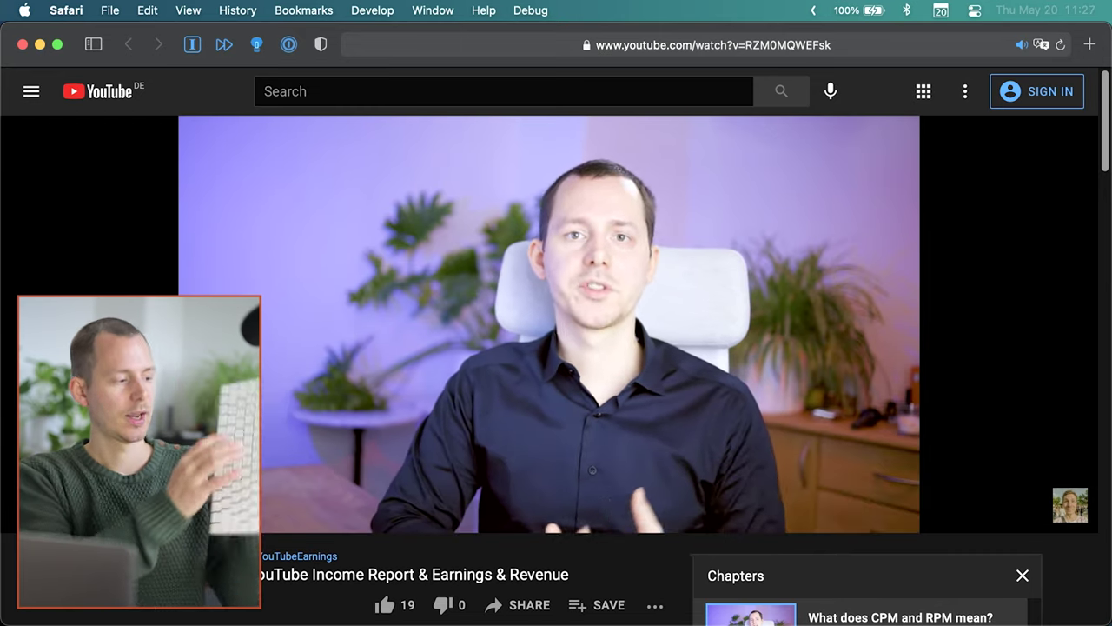
{"action": "key", "text": "]"}
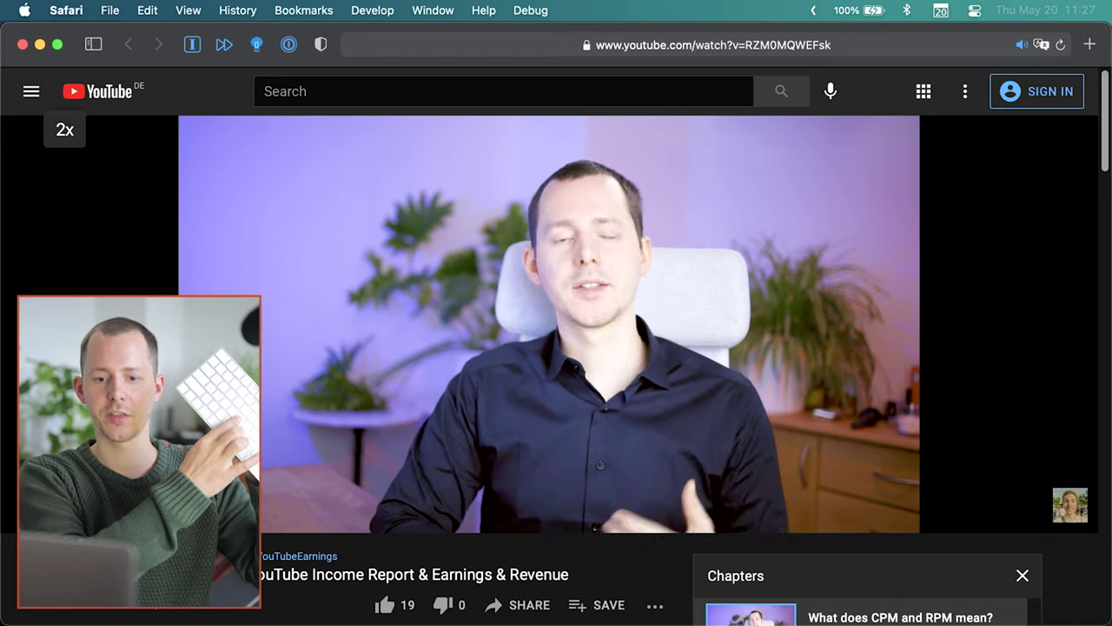